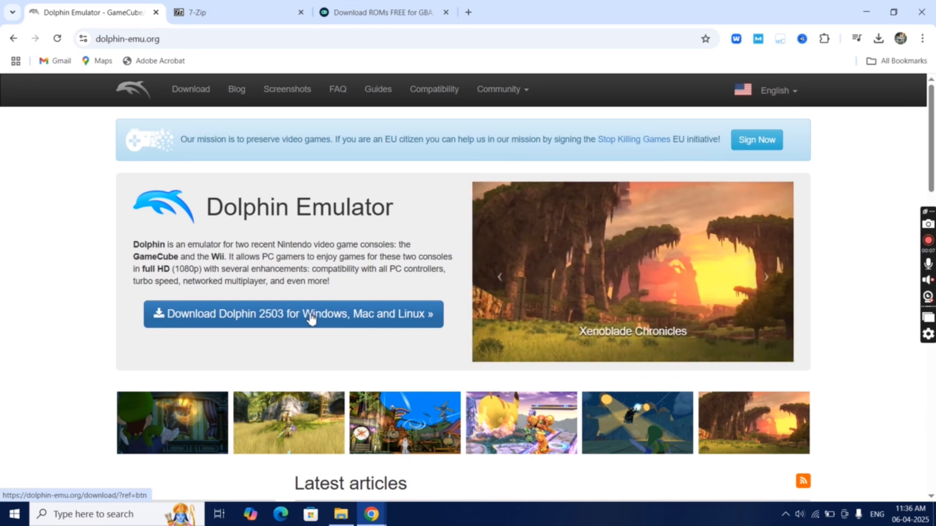
Download the Windows x64 build of Dolphin release 2503 from the releases list
left_click(310, 319)
scroll(310, 319, "down", 3)
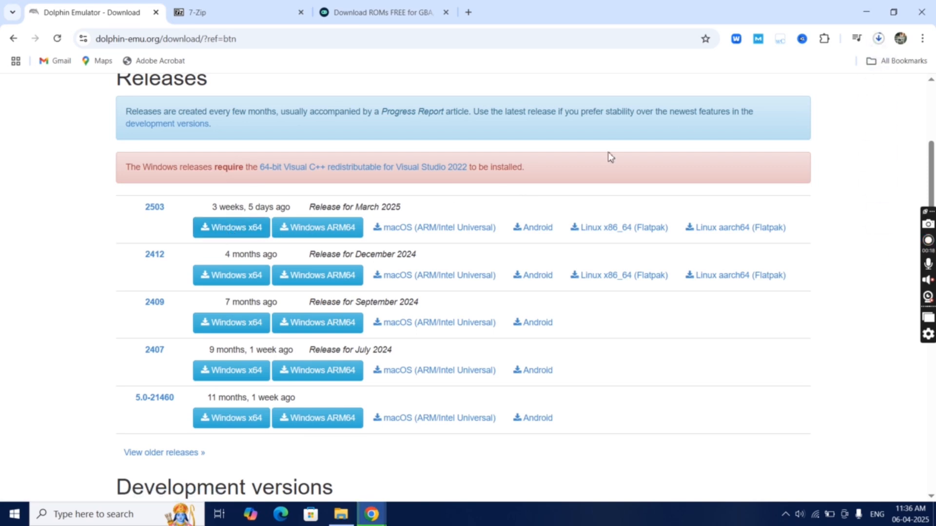
left_click(880, 39)
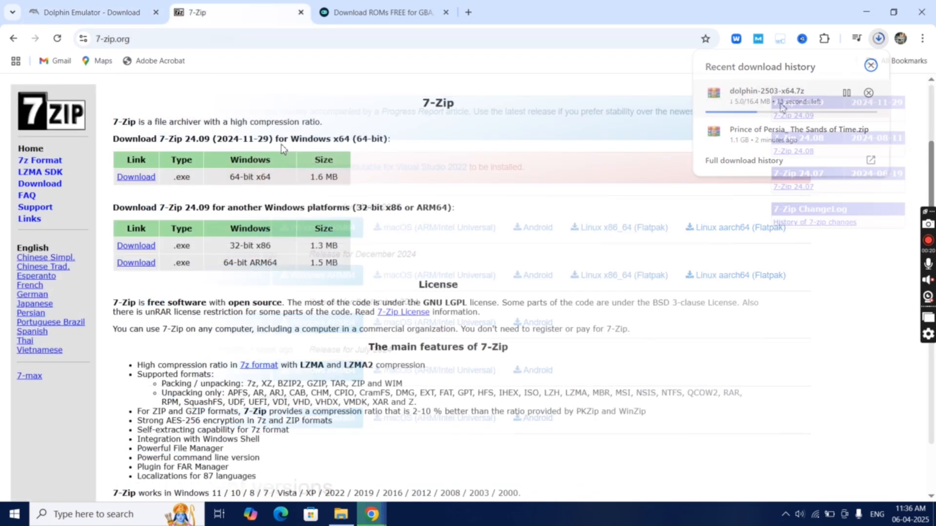
Download the 7-Zip 24.09 x64 installer, run it from its folder and install 7-Zip
left_click(136, 183)
left_click(878, 38)
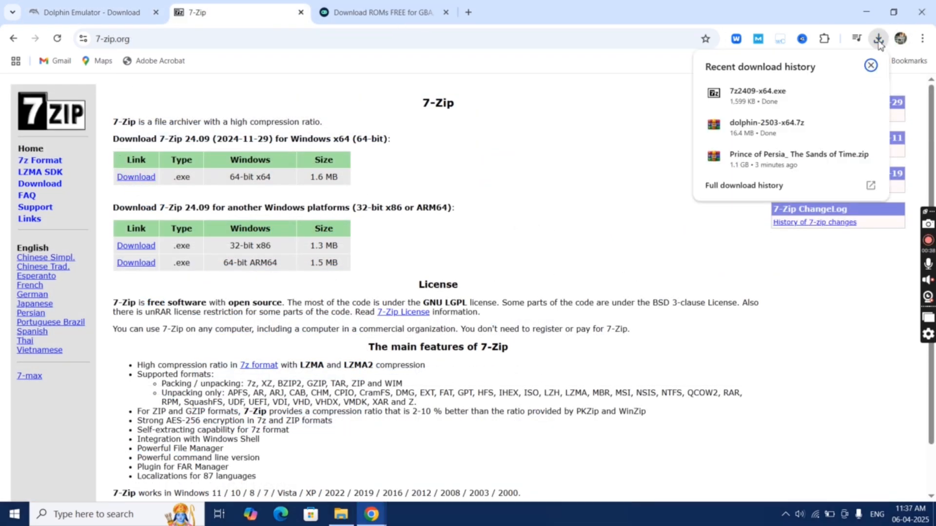
left_click(849, 96)
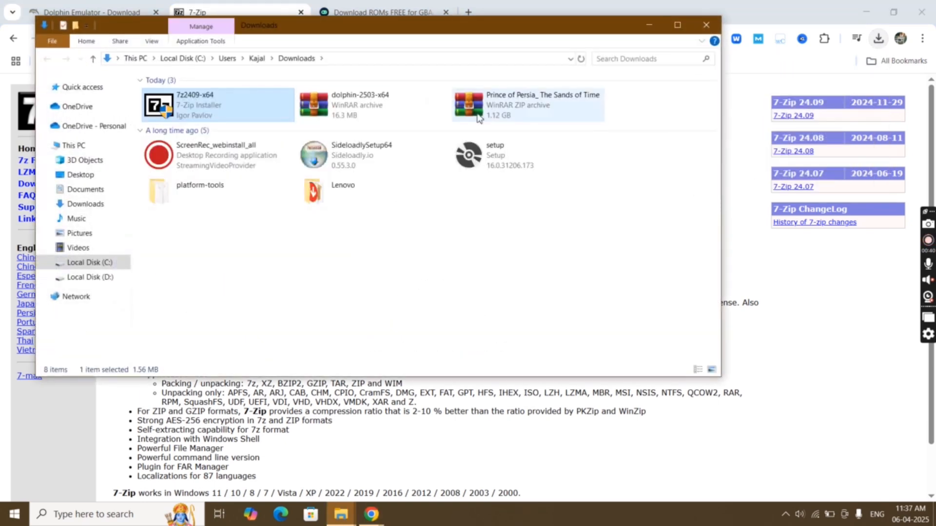
double_click(226, 100)
left_click(453, 295)
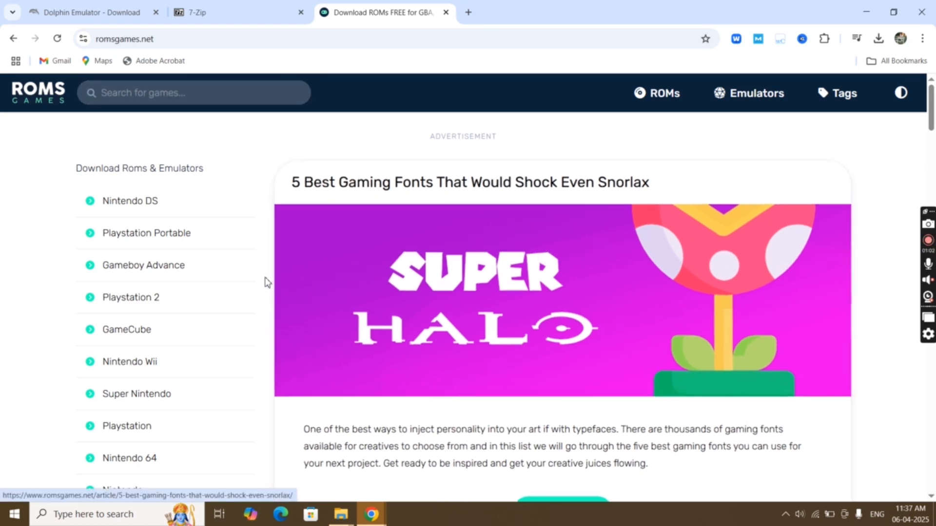
scroll(265, 281, "down", 3)
scroll(265, 283, "down", 4)
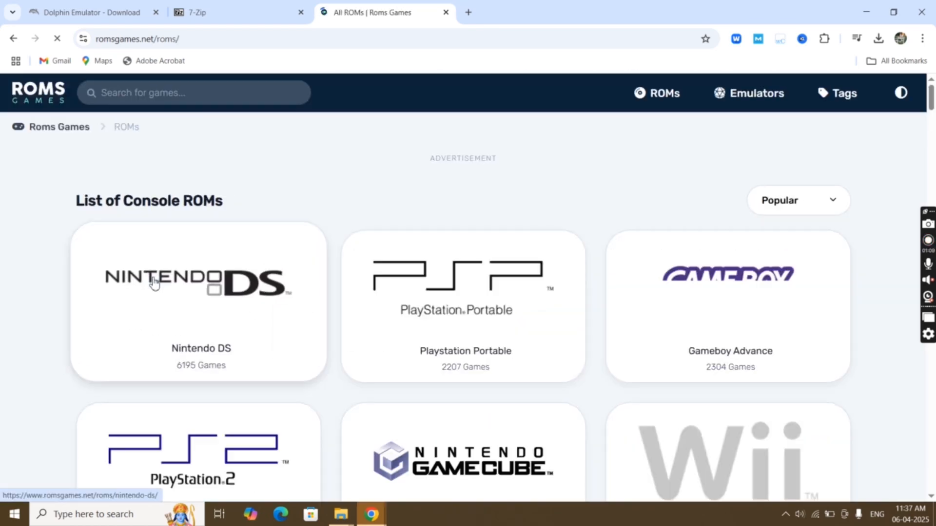
scroll(363, 311, "down", 2)
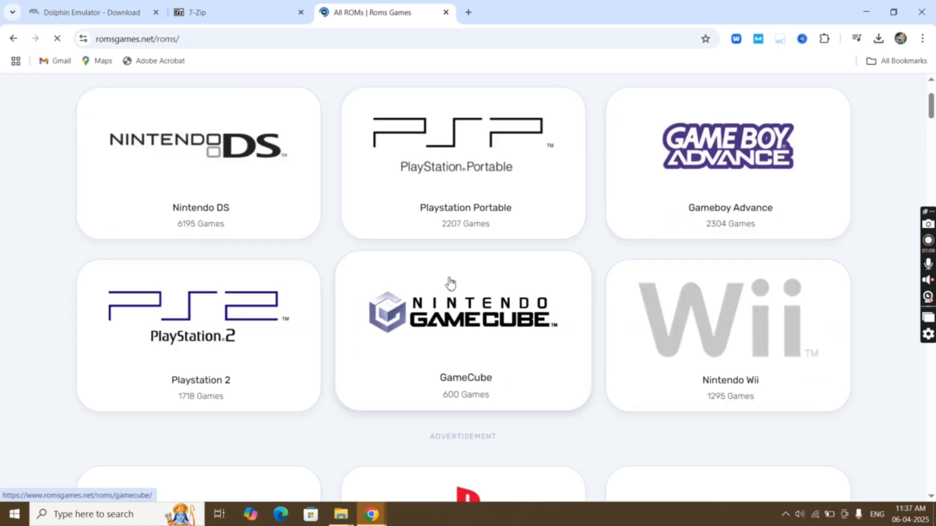
Browse the GameCube ROMs catalogue on Roms Games
left_click(474, 326)
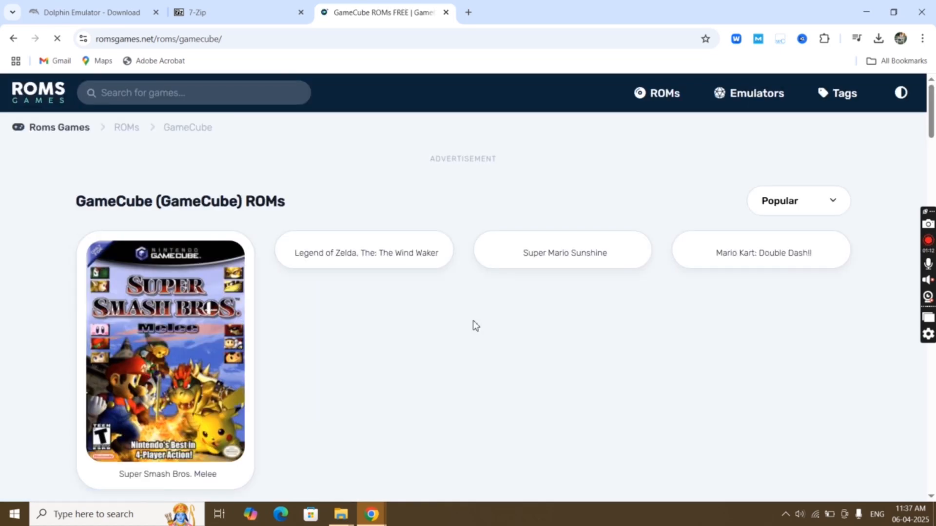
scroll(472, 326, "down", 2)
scroll(468, 337, "down", 3)
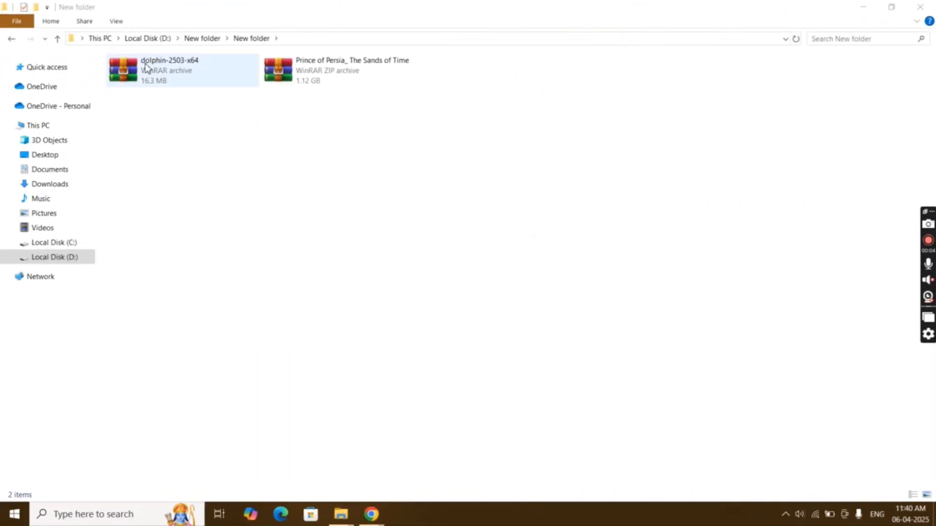
Extract dolphin-2503-x64 into its own folder with 7-Zip and inspect the Dolphin-x64 contents
left_click(145, 63)
right_click(145, 65)
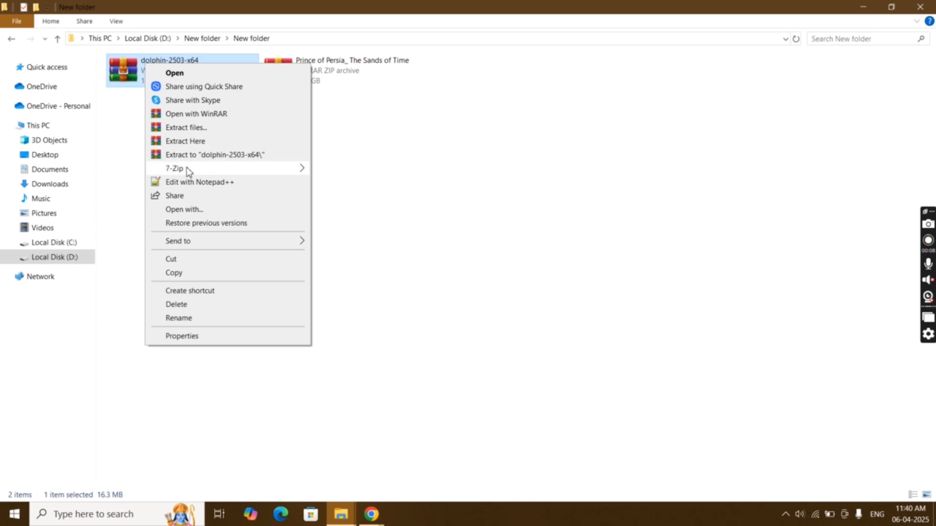
mouse_move(175, 169)
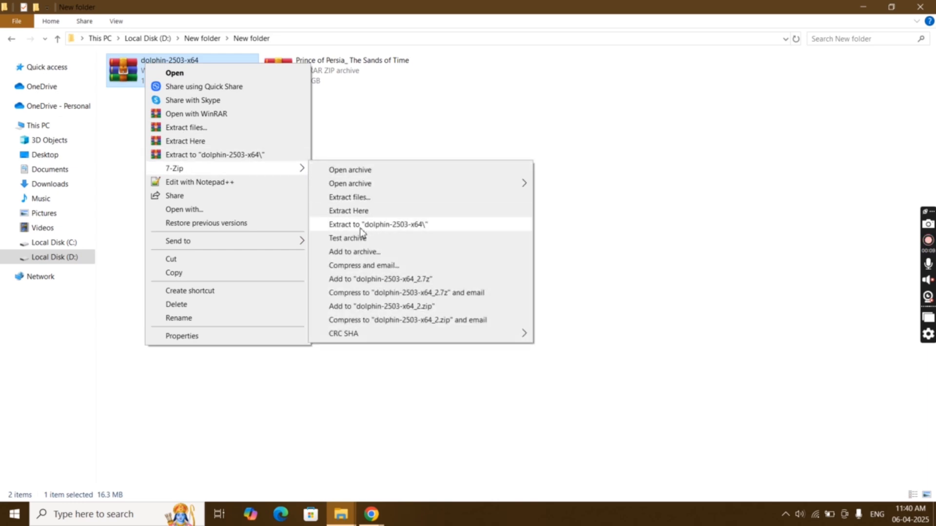
left_click(365, 224)
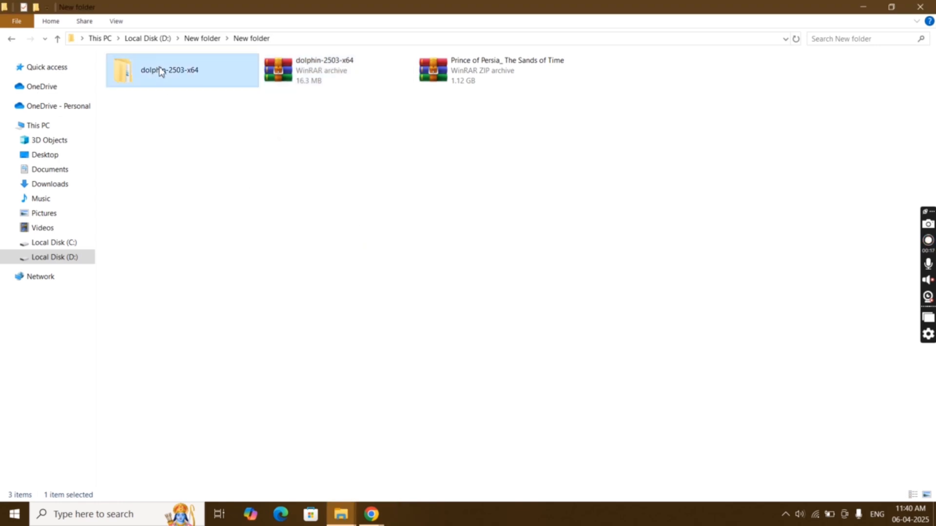
double_click(160, 69)
double_click(189, 75)
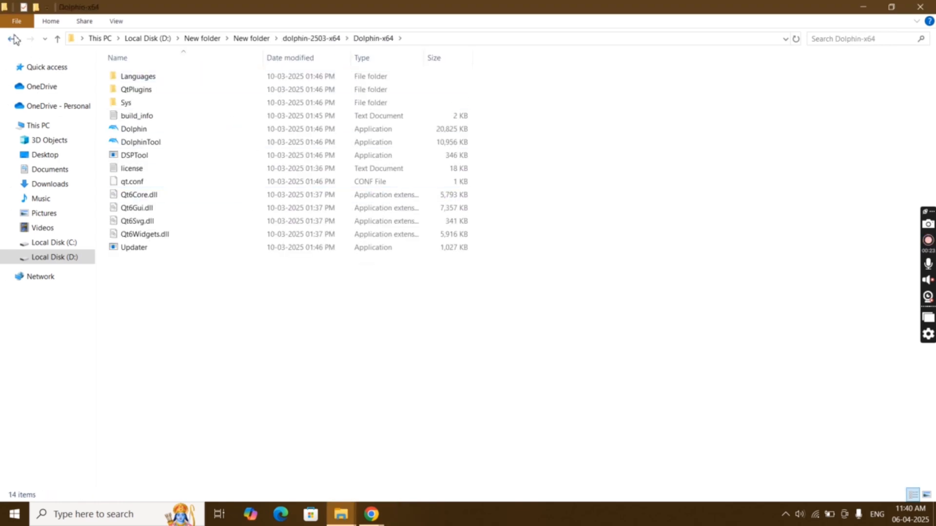
Delete the no longer needed dolphin-2503-x64 archive from the downloads folder
left_click(11, 38)
left_click(11, 38)
left_click(289, 67)
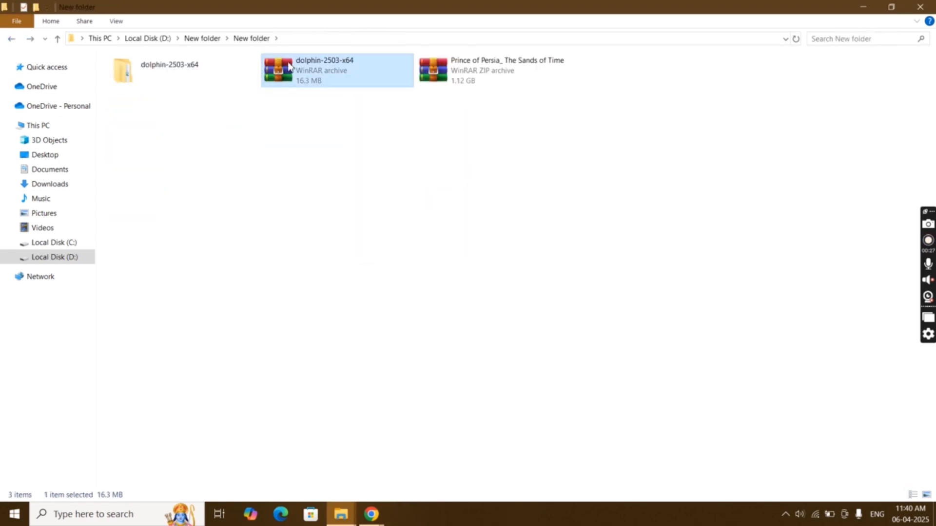
key("Delete")
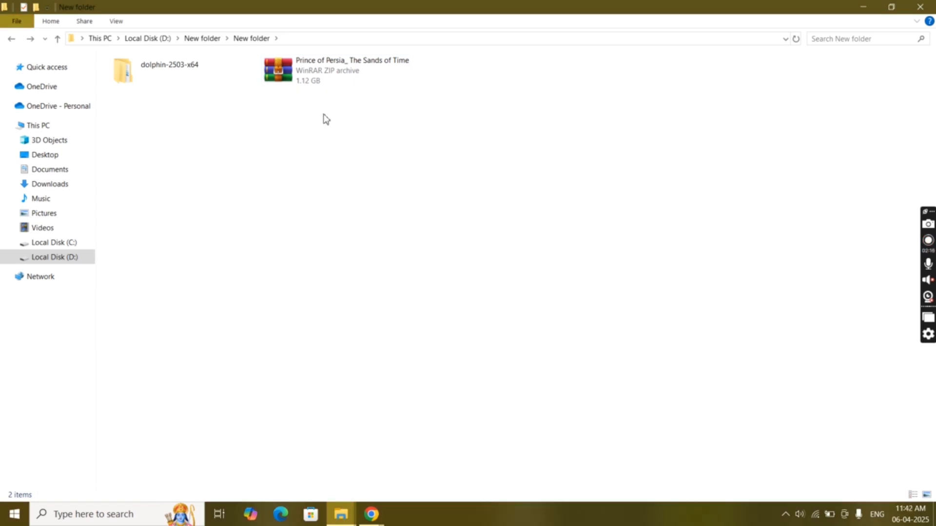
Extract the Prince of Persia zip into its own folder
left_click(307, 73)
right_click(308, 74)
mouse_move(335, 173)
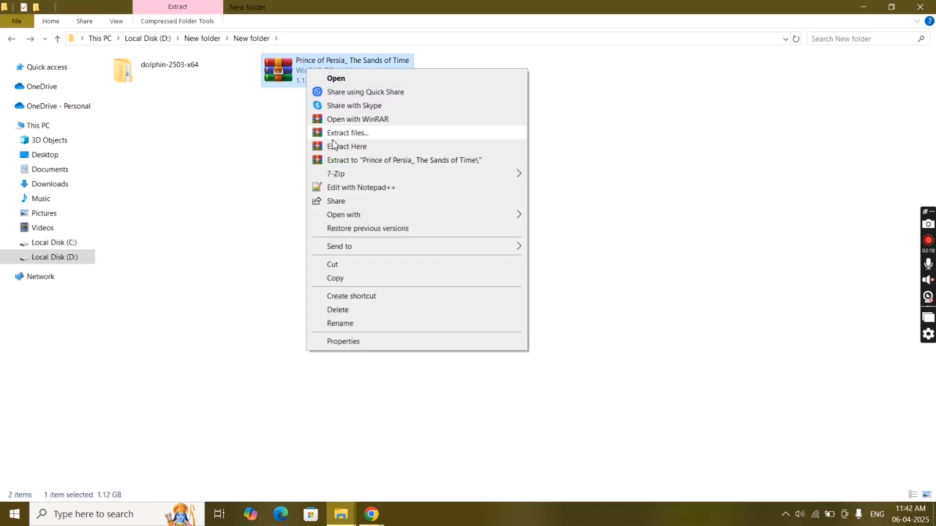
left_click(564, 231)
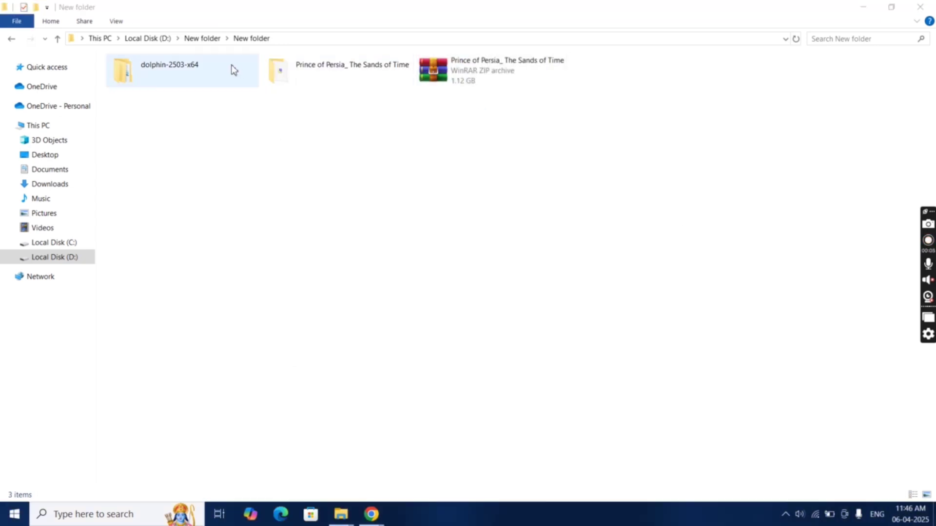
Launch Dolphin.exe from the dolphin-2503-x64\Dolphin-x64 folder
double_click(232, 69)
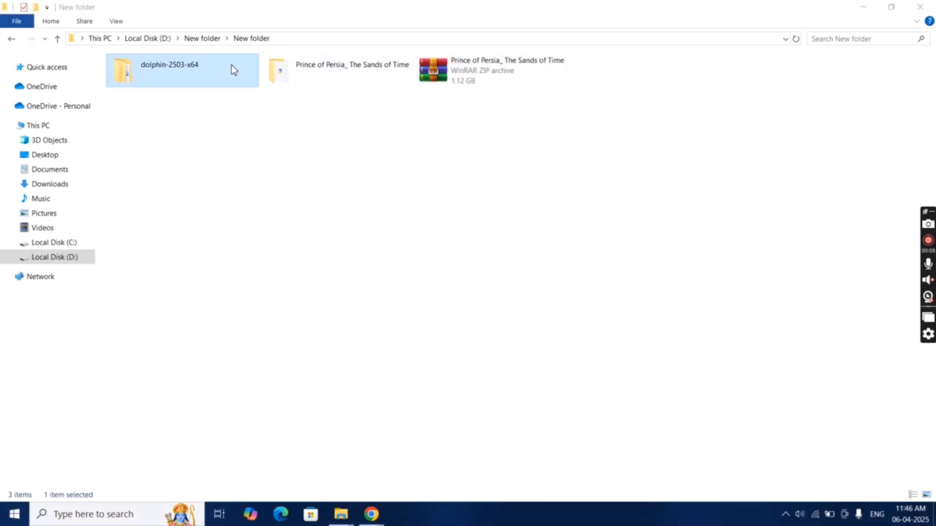
double_click(229, 80)
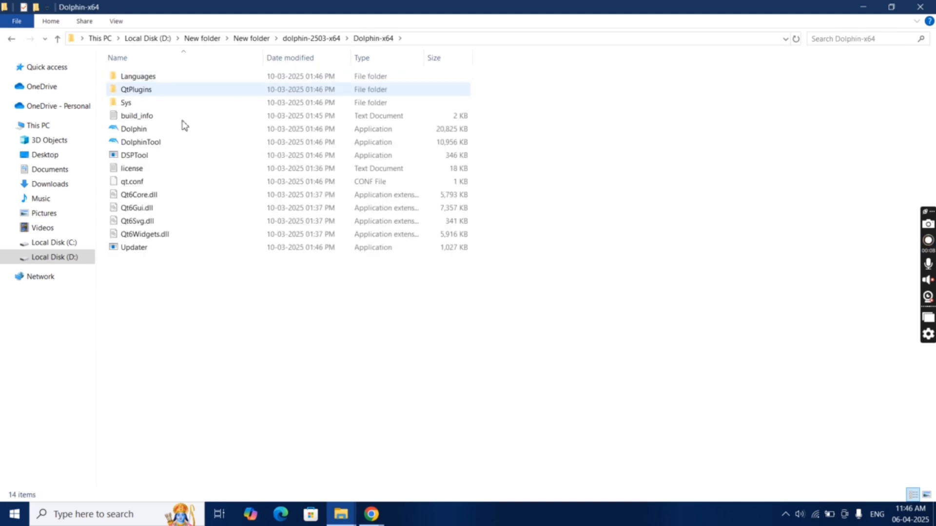
double_click(169, 133)
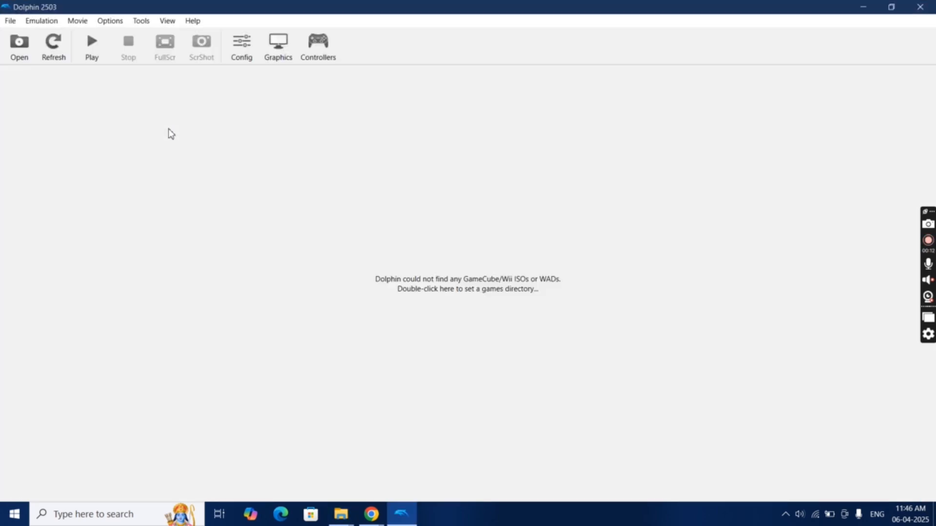
Set D:\New folder\New folder\Prince of Persia as Dolphin's games directory so the game is listed
double_click(449, 289)
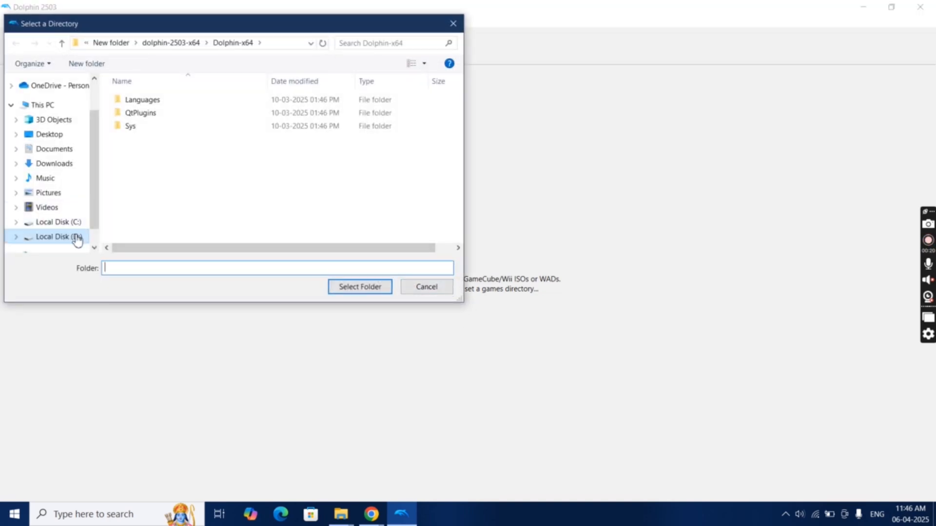
left_click(77, 240)
double_click(351, 106)
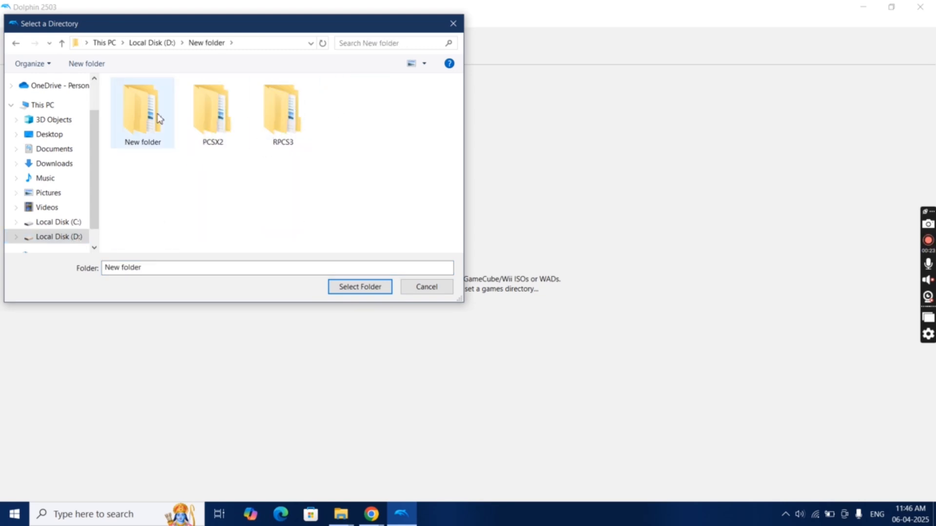
double_click(157, 119)
double_click(150, 117)
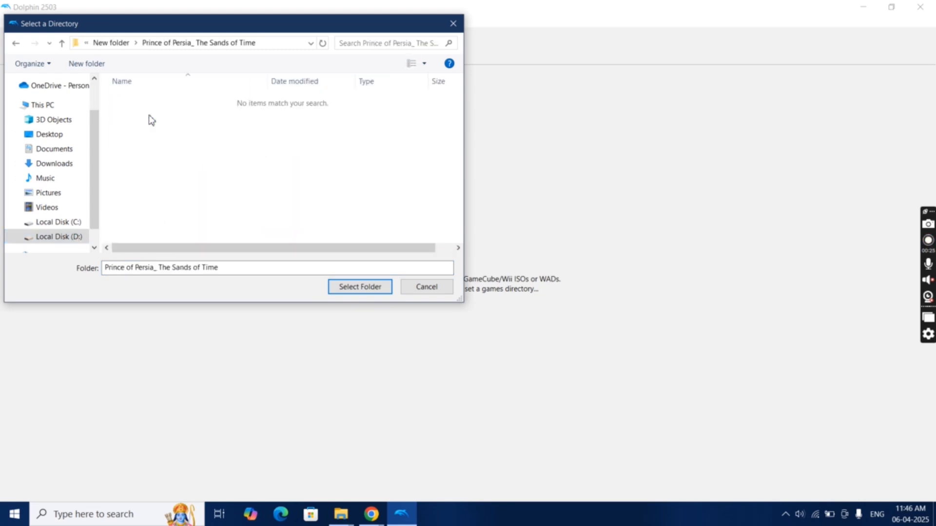
left_click(359, 286)
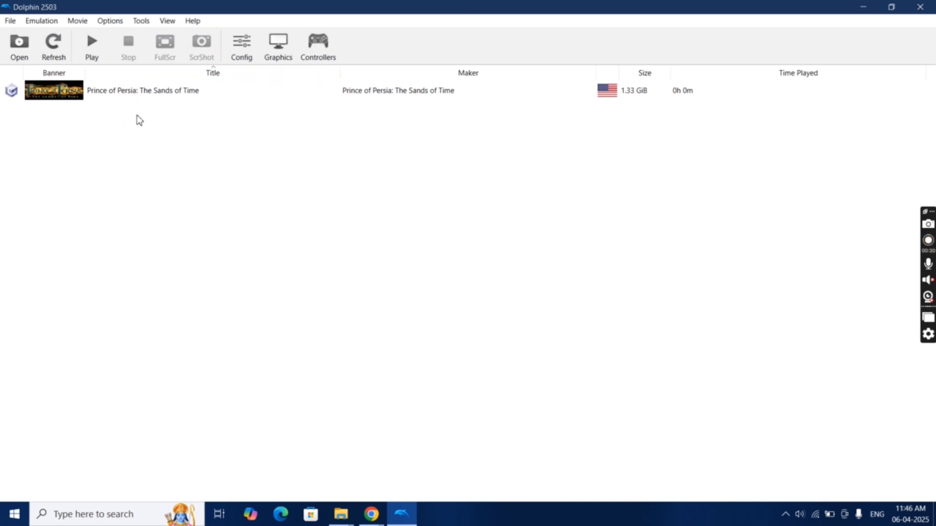
Launch Prince of Persia: The Sands of Time, acknowledging the NKit disc image risks
double_click(69, 88)
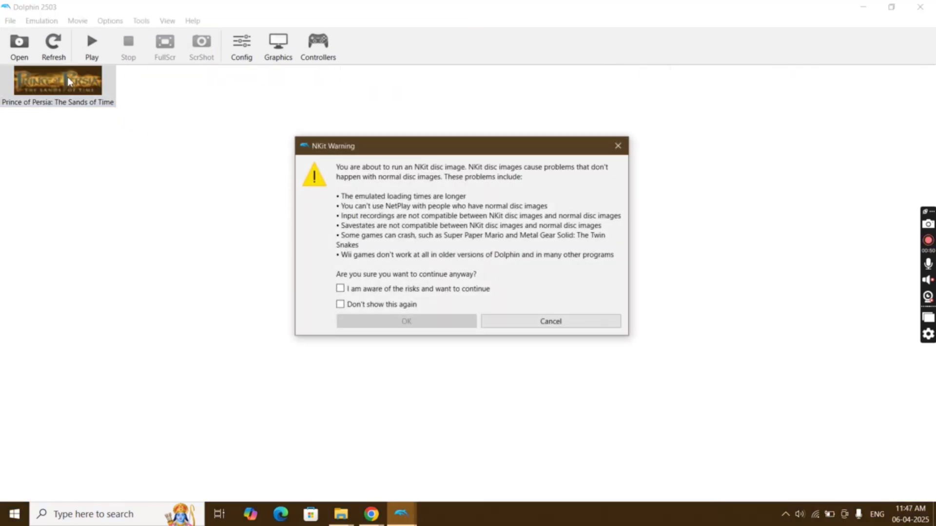
left_click(342, 288)
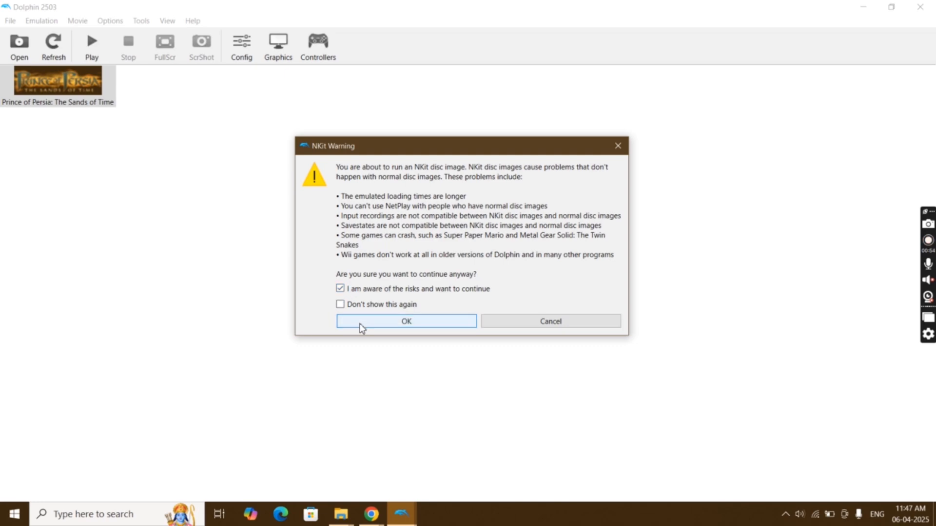
left_click(370, 320)
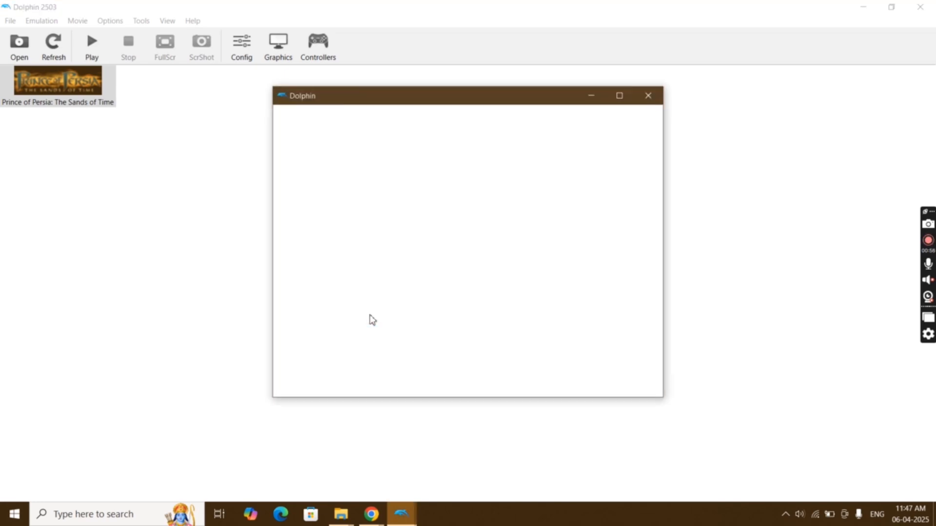